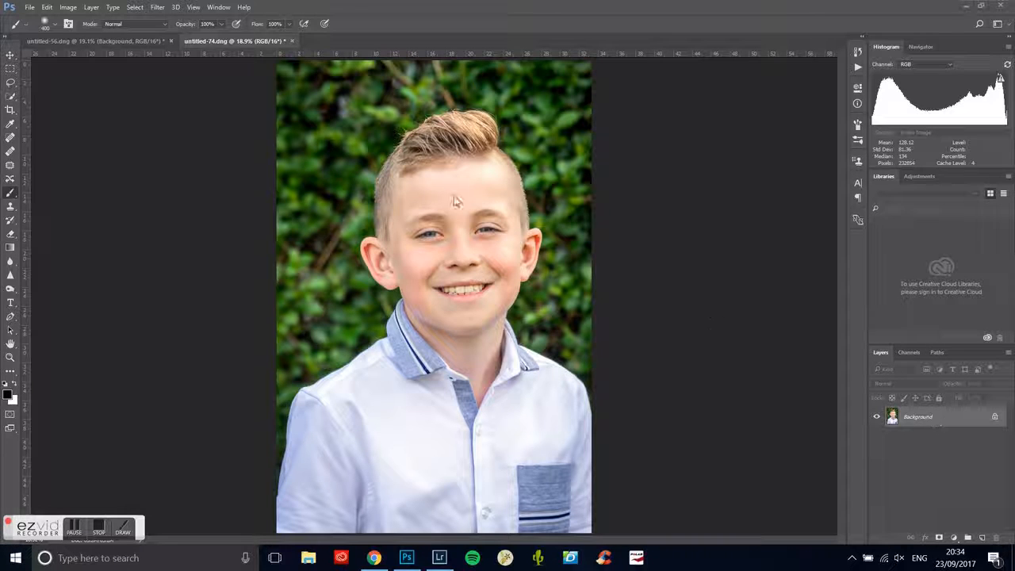
- Duplicate the Background layer within the same document and name the copy Flare
{"action": "left_click", "coordinate": [94, 7]}
{"action": "left_click", "coordinate": [131, 59]}
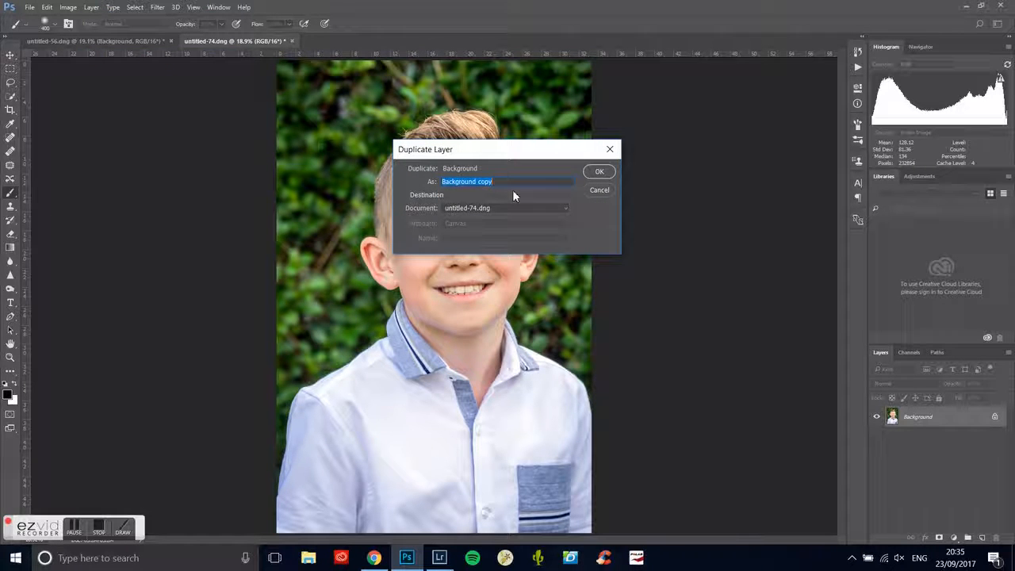
{"action": "type", "text": "Flaw"}
{"action": "type", "text": "e"}
{"action": "left_click", "coordinate": [596, 173]}
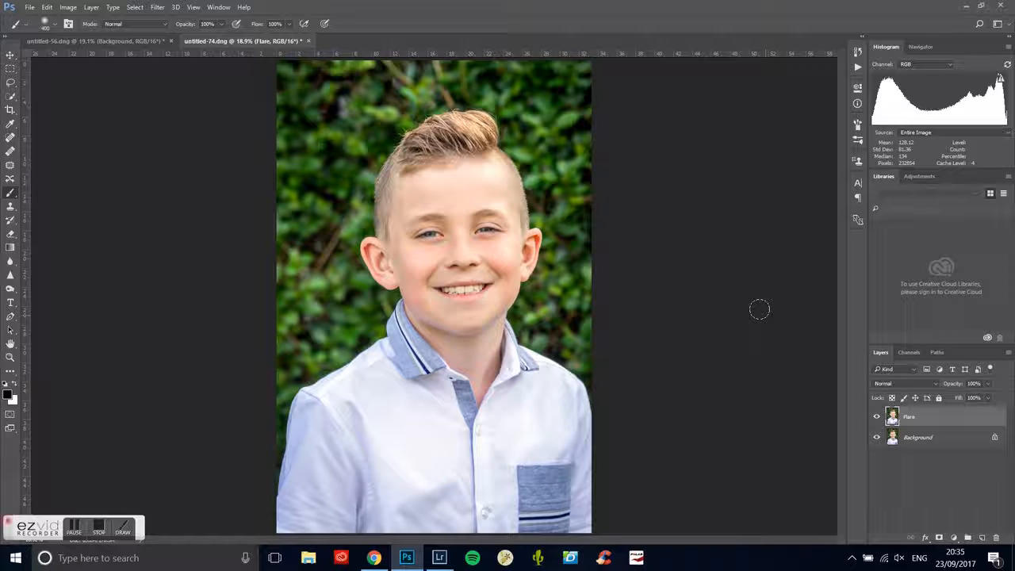
- Apply a Gaussian Blur with a radius of 15.3 pixels to the Flare layer
{"action": "left_click", "coordinate": [159, 12]}
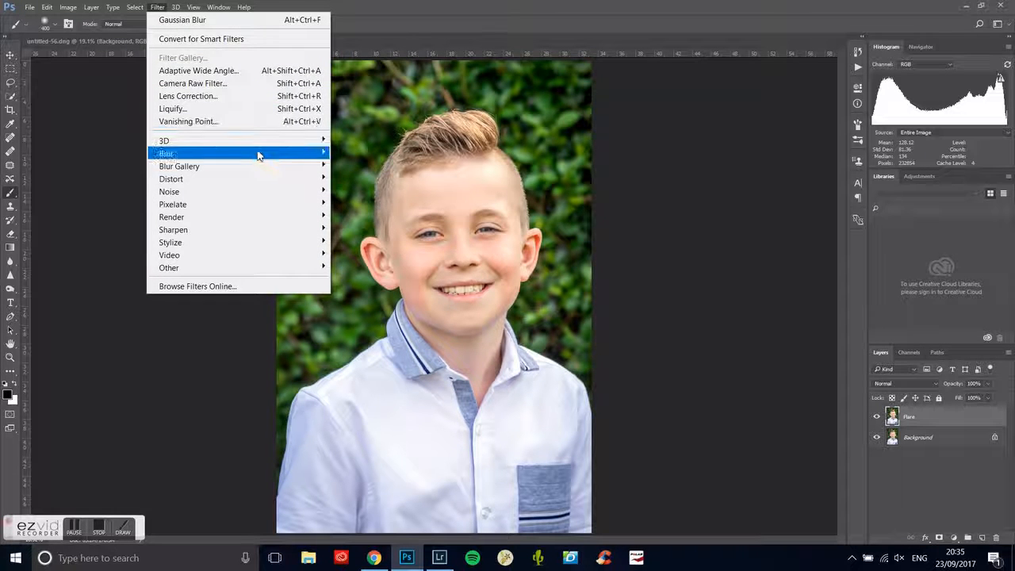
{"action": "mouse_move", "coordinate": [257, 154]}
{"action": "left_click", "coordinate": [384, 204]}
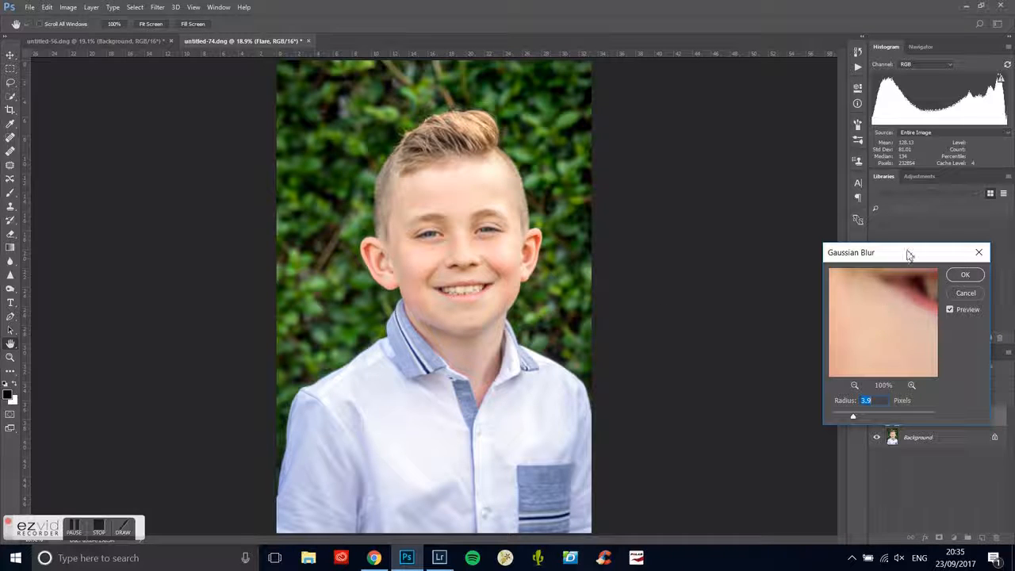
{"action": "left_click_drag", "start_coordinate": [922, 258], "coordinate": [694, 161]}
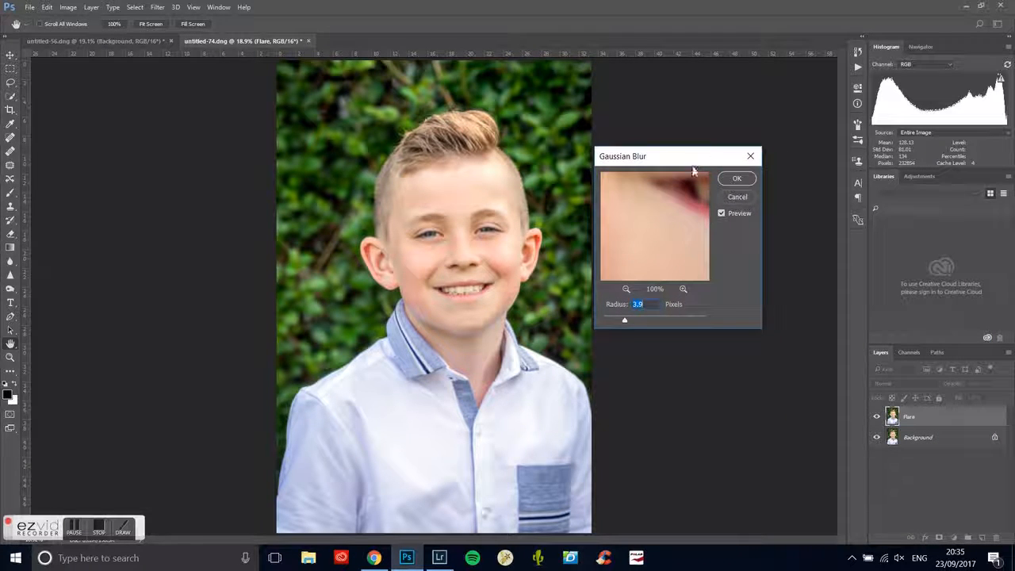
{"action": "left_click_drag", "start_coordinate": [625, 321], "coordinate": [691, 324]}
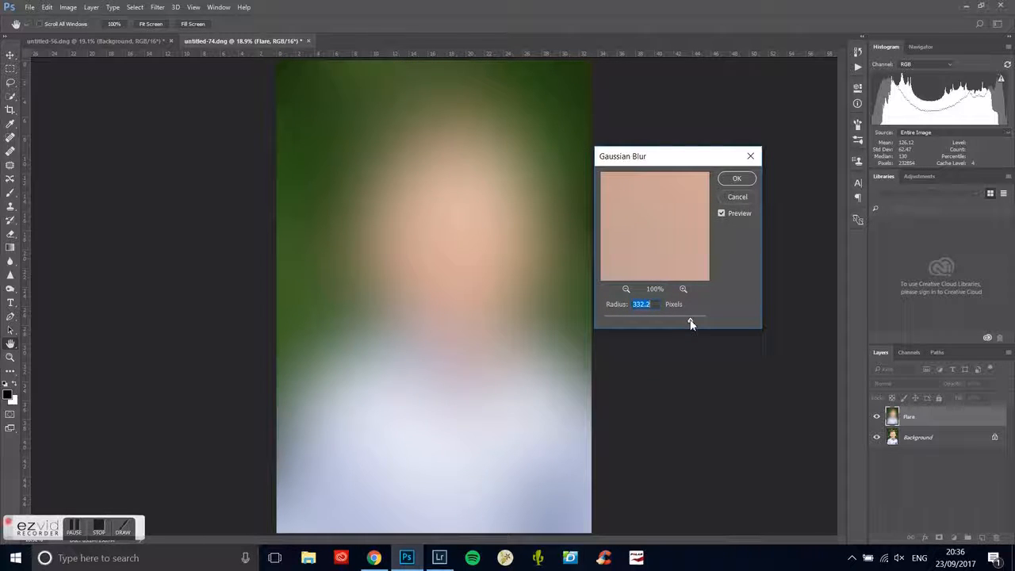
{"action": "left_click", "coordinate": [612, 319]}
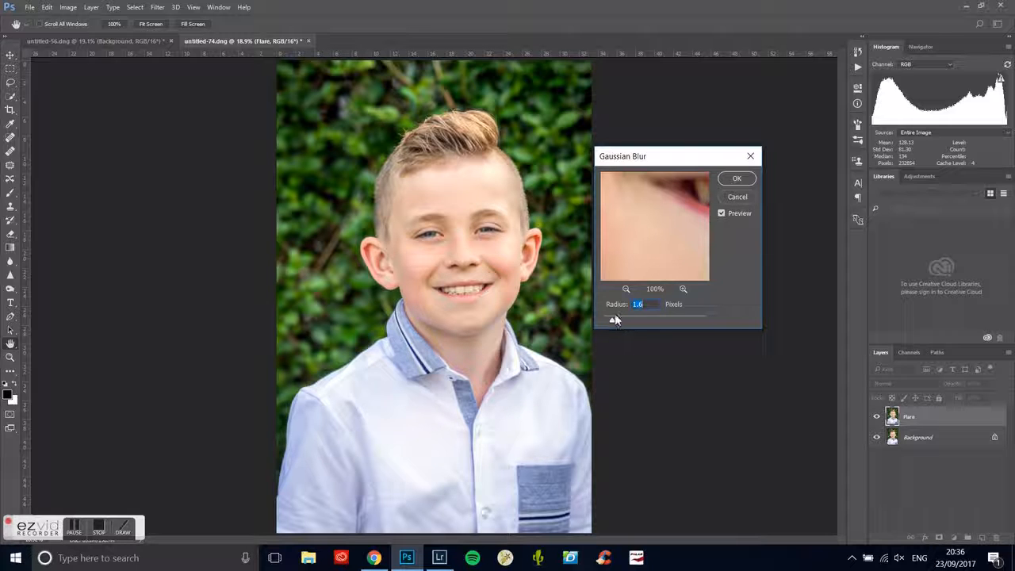
{"action": "left_click", "coordinate": [621, 320]}
{"action": "left_click_drag", "start_coordinate": [622, 322], "coordinate": [647, 326]}
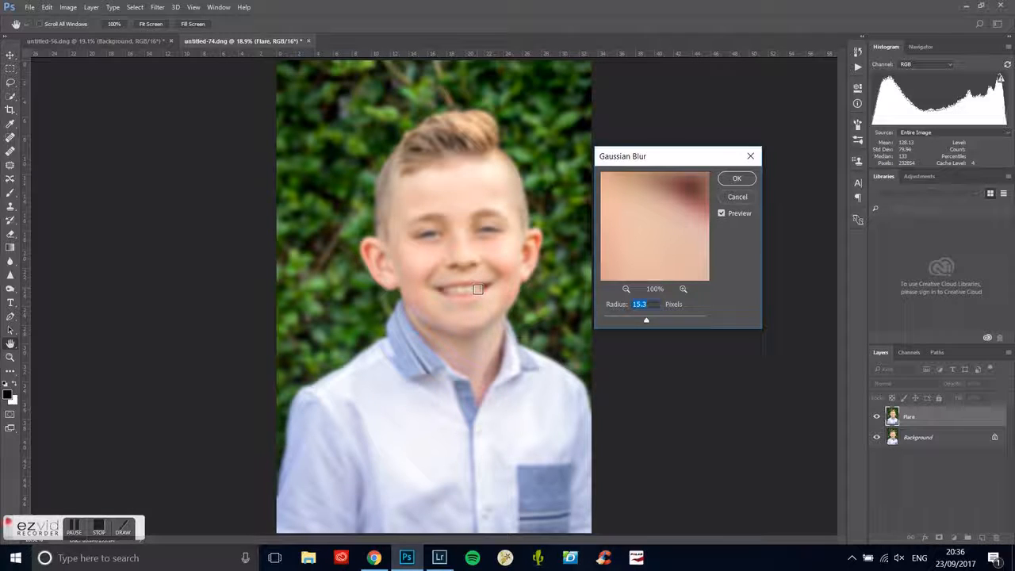
{"action": "left_click", "coordinate": [737, 181]}
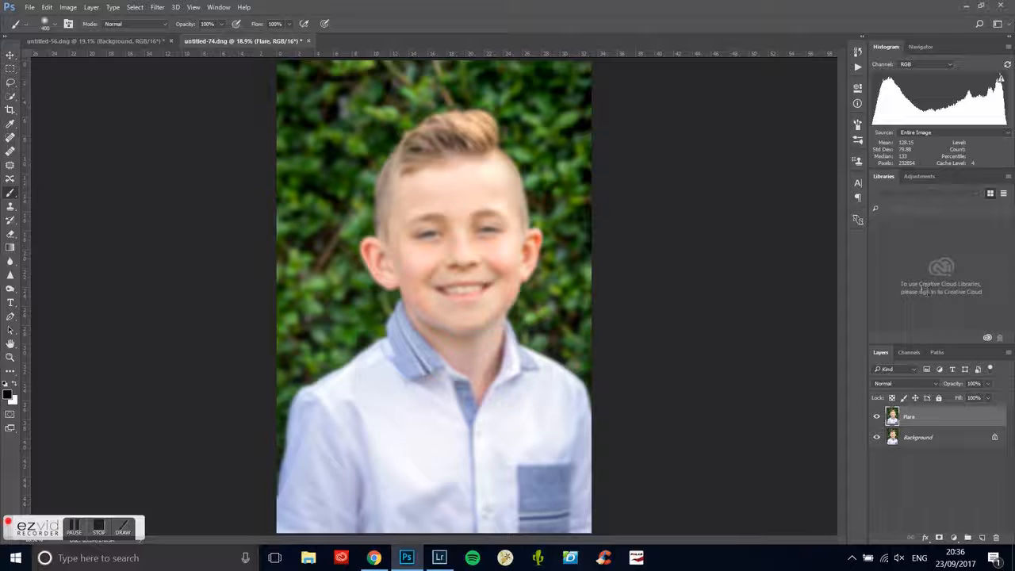
- Set the Flare layer's blend mode to Overlay and compare the photo with the layer hidden and shown
{"action": "left_click", "coordinate": [913, 385]}
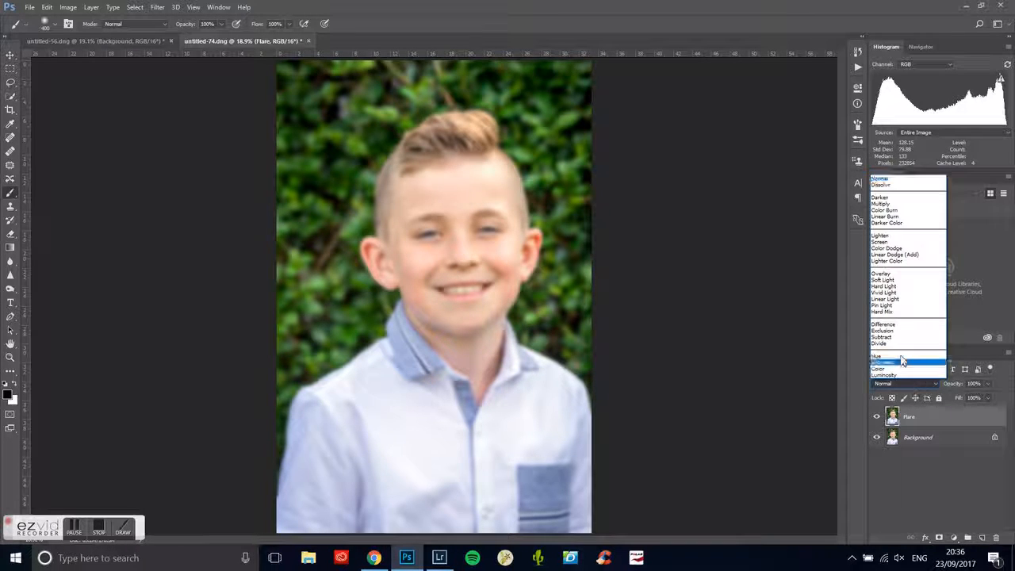
{"action": "left_click", "coordinate": [892, 274]}
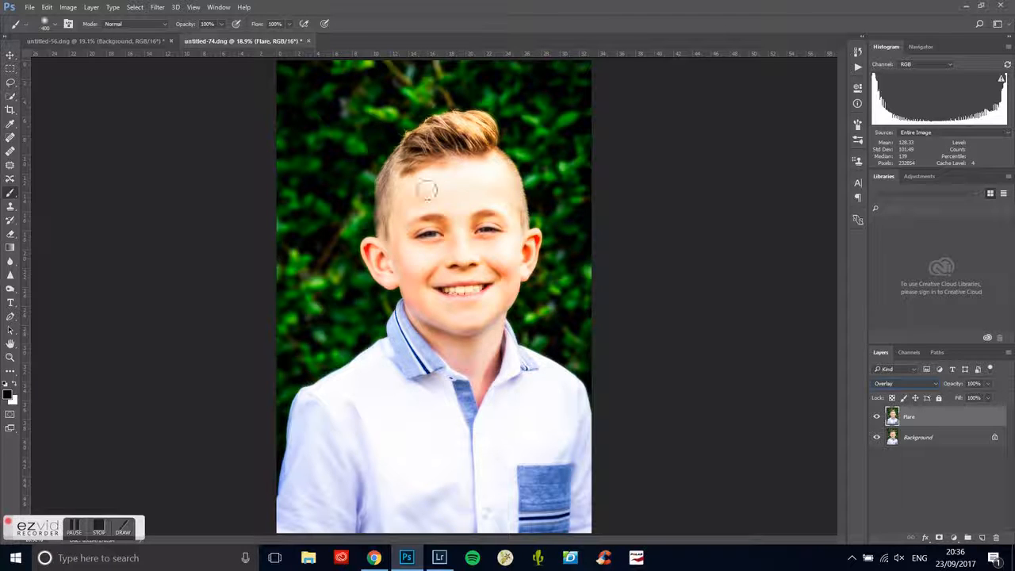
{"action": "left_click", "coordinate": [877, 418]}
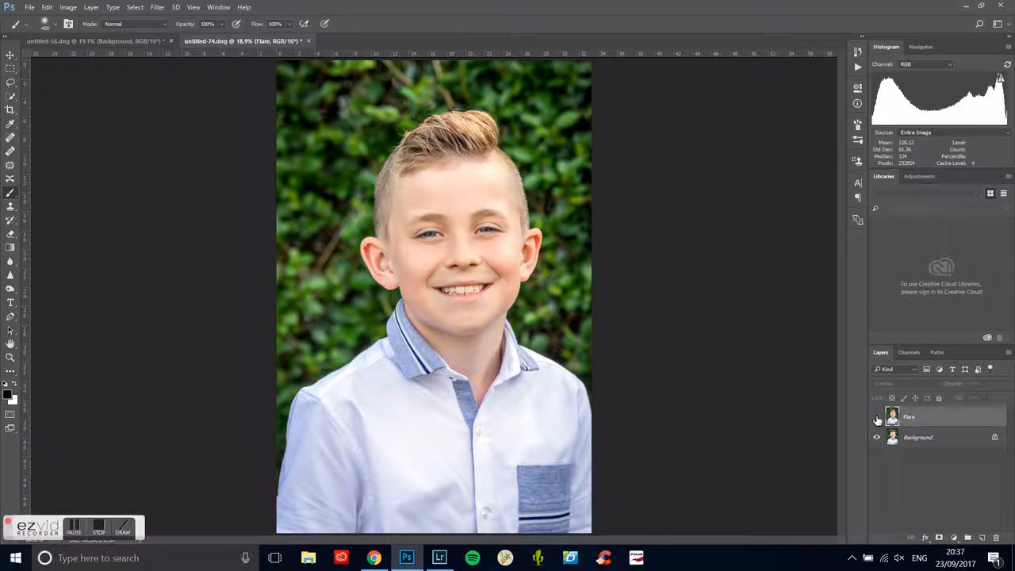
{"action": "left_click", "coordinate": [877, 419]}
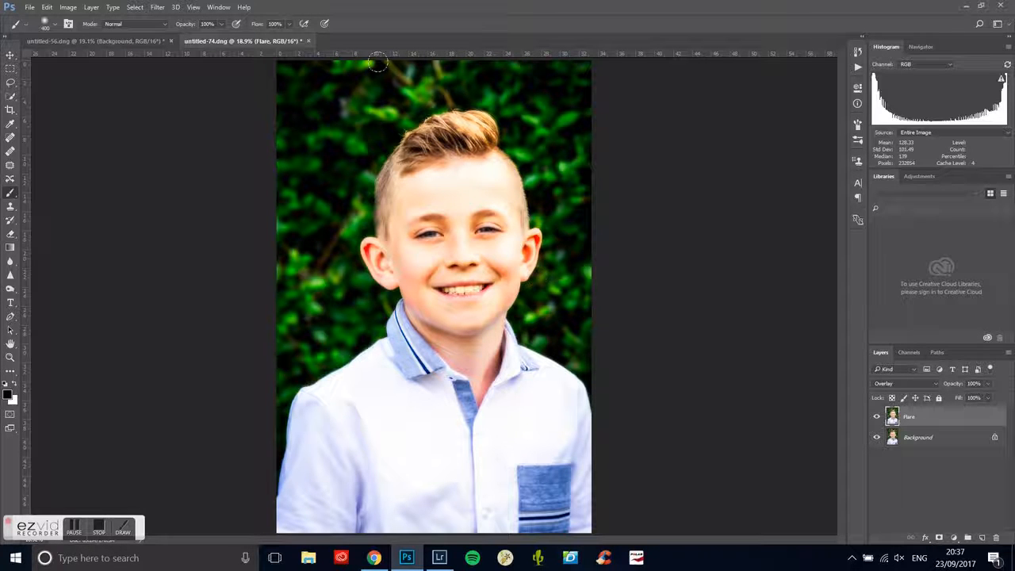
{"action": "left_click", "coordinate": [877, 422]}
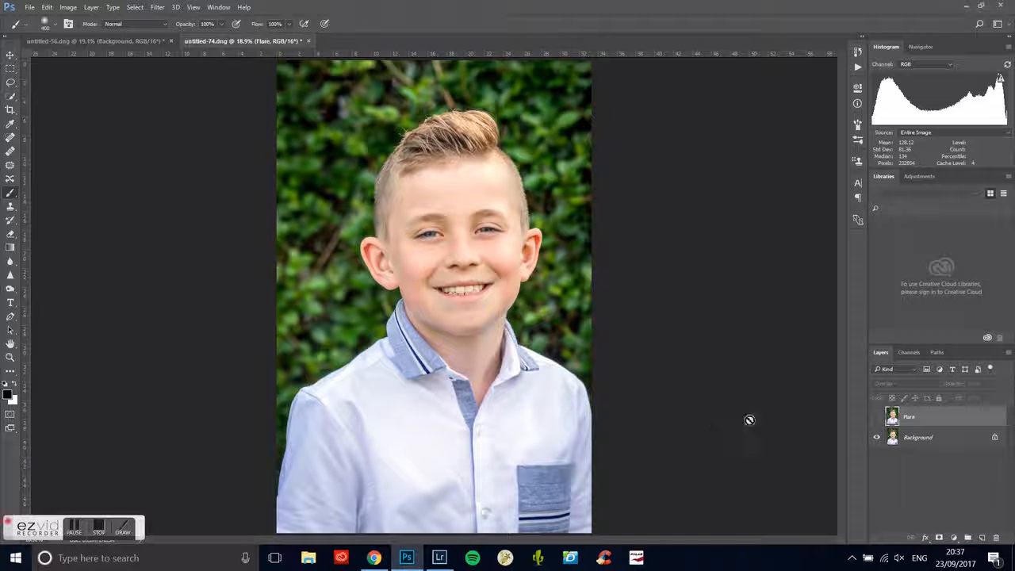
{"action": "left_click", "coordinate": [877, 417]}
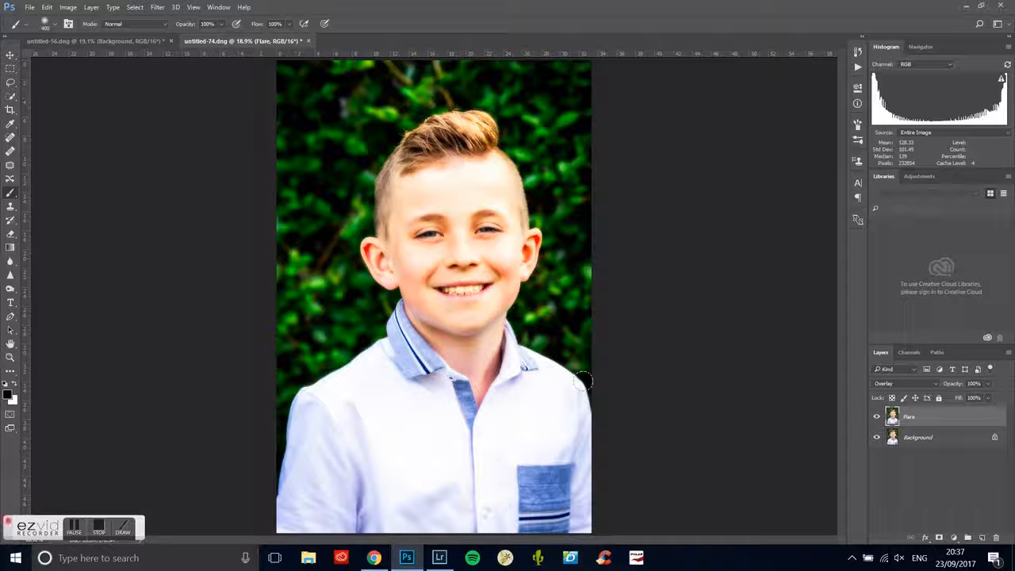
- Create a new layer above Flare and fill it with black in Normal mode at 100% opacity
{"action": "left_click", "coordinate": [984, 540]}
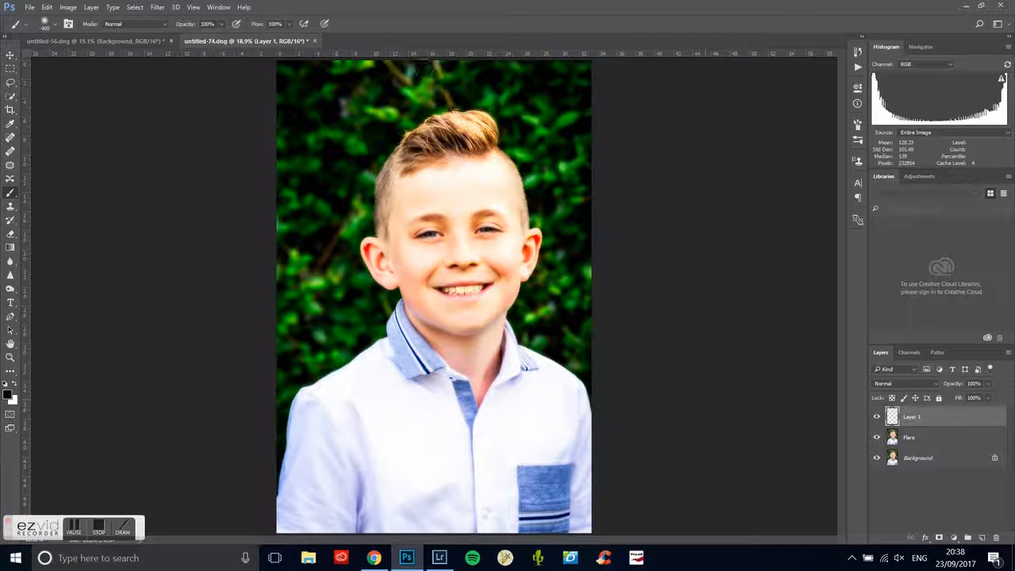
{"action": "left_click", "coordinate": [47, 7]}
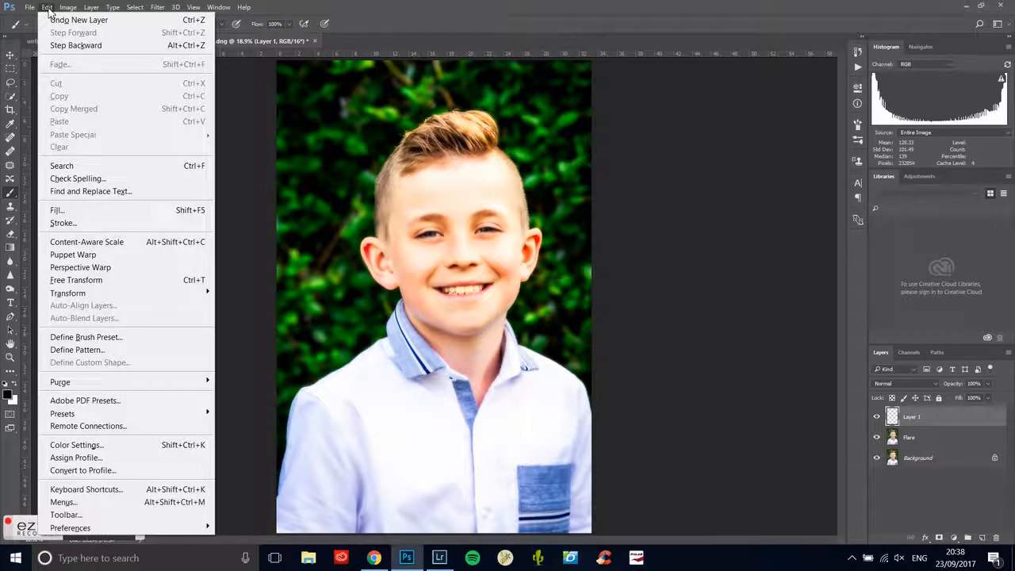
{"action": "left_click", "coordinate": [134, 210]}
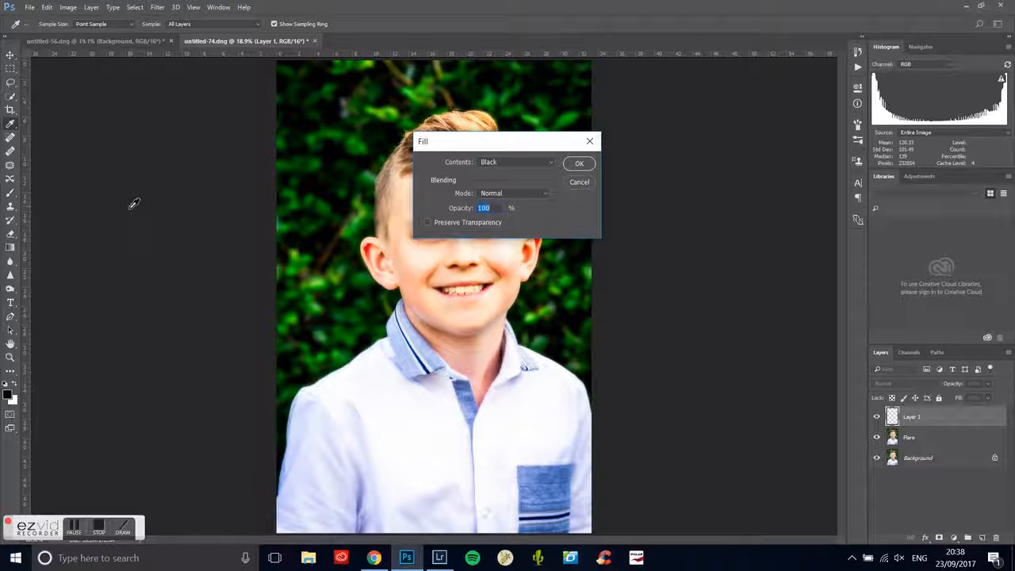
{"action": "left_click", "coordinate": [501, 162]}
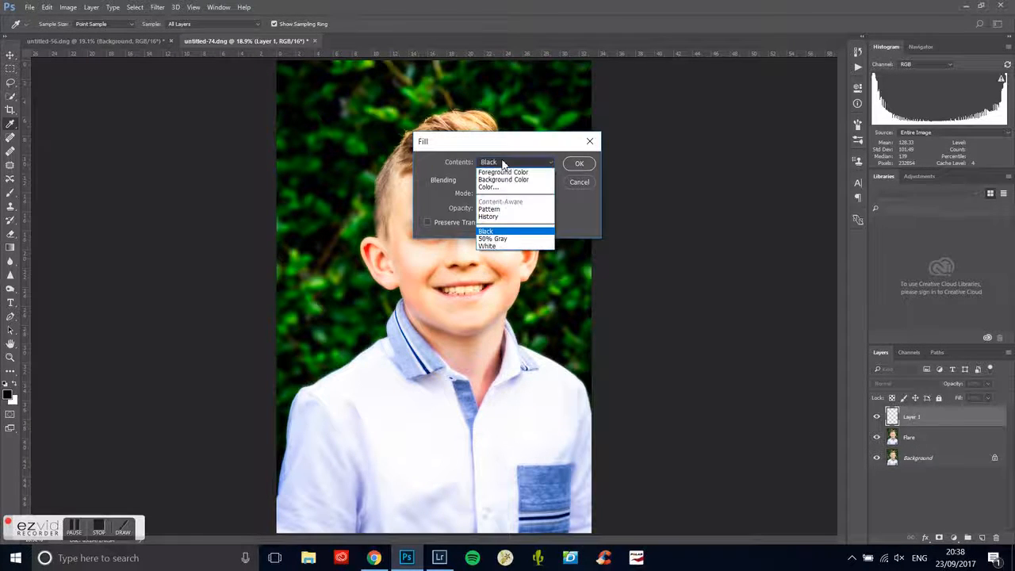
{"action": "left_click", "coordinate": [495, 232]}
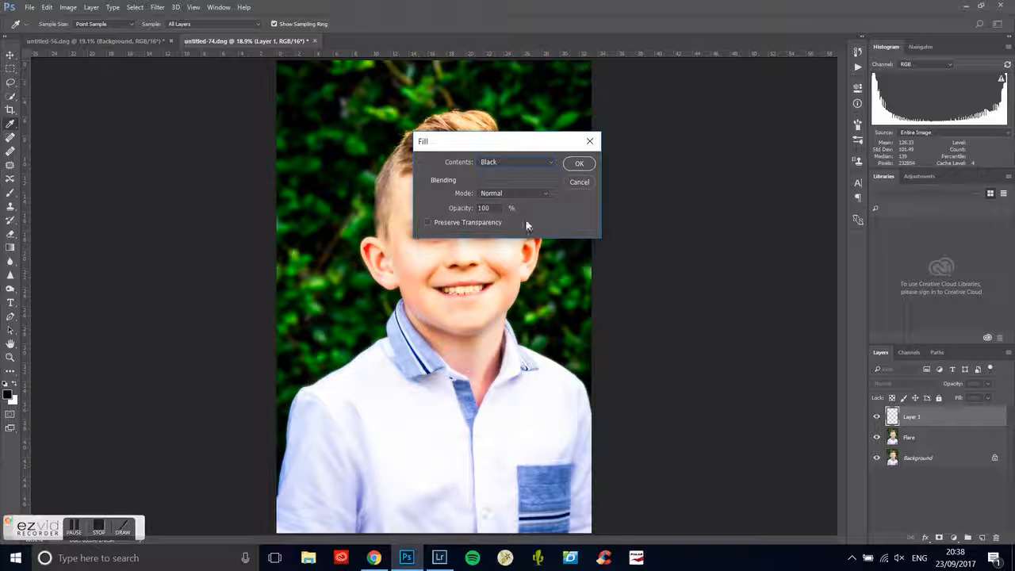
{"action": "left_click", "coordinate": [580, 165]}
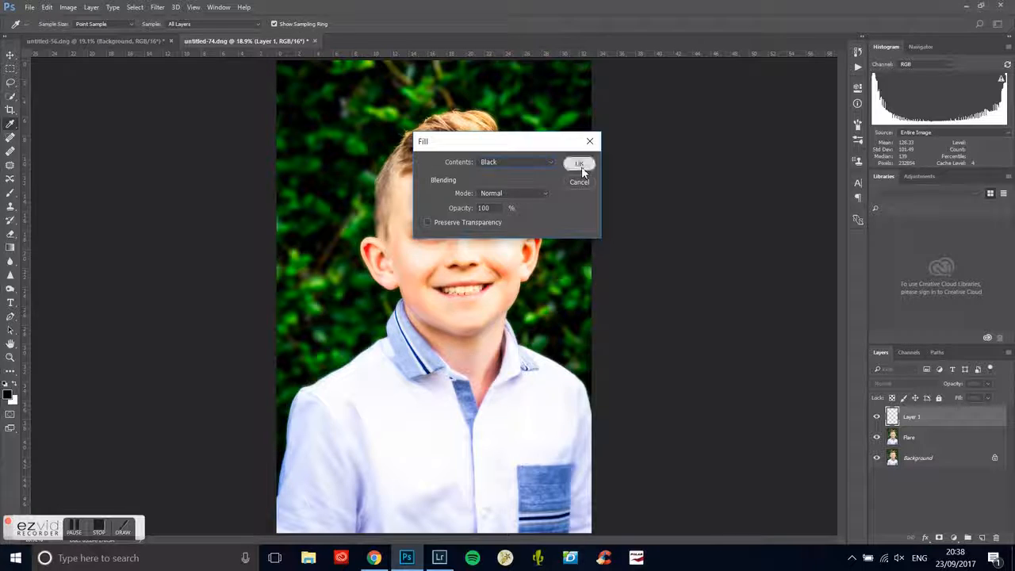
{"action": "key", "text": "b"}
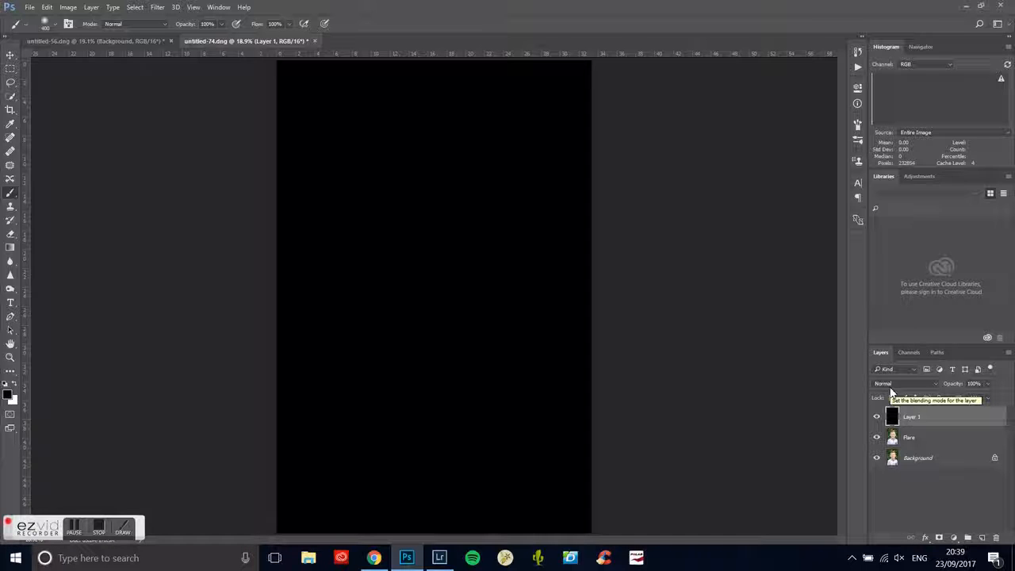
- Set the black layer's blend mode to Screen and check the photo with that layer hidden and shown
{"action": "left_click", "coordinate": [892, 389]}
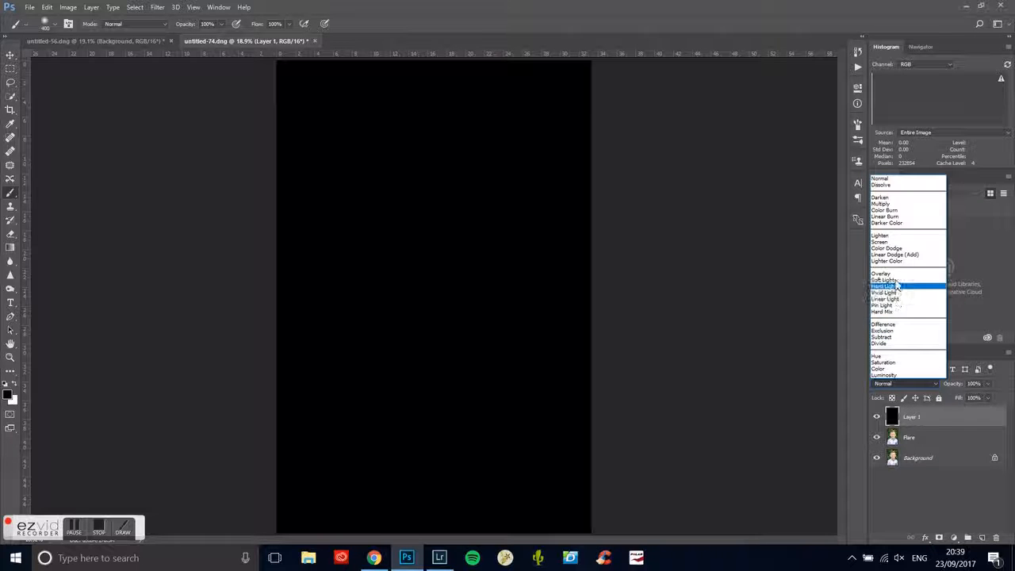
{"action": "left_click", "coordinate": [890, 243]}
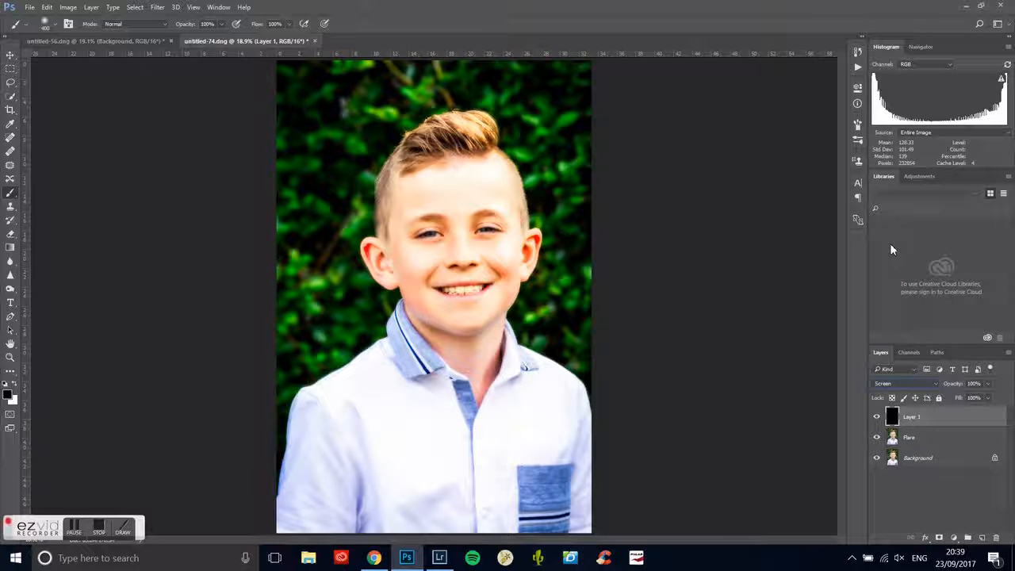
{"action": "left_click", "coordinate": [877, 418]}
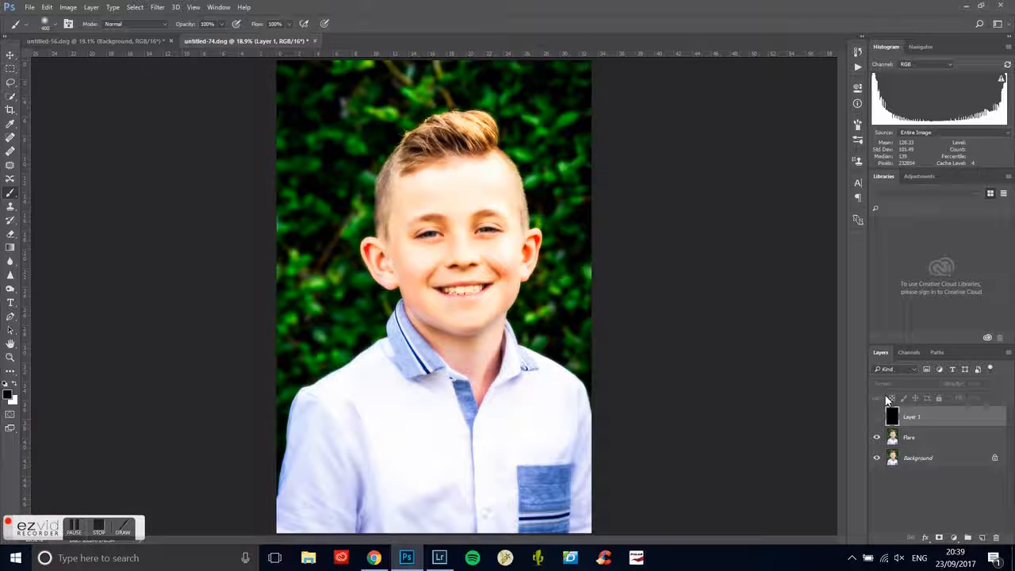
{"action": "left_click", "coordinate": [878, 418]}
{"action": "left_click", "coordinate": [879, 418]}
{"action": "left_click", "coordinate": [878, 418]}
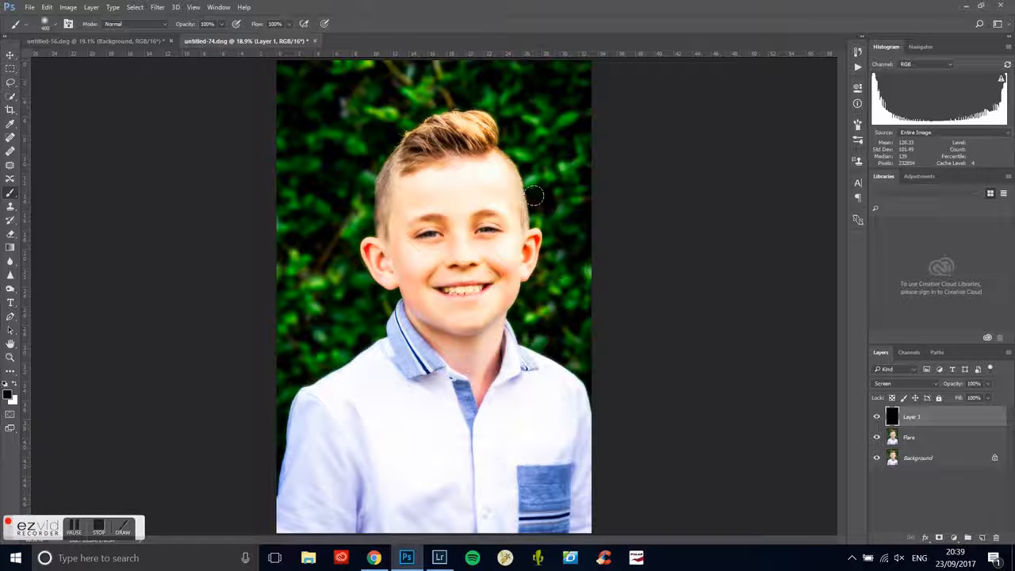
- Start the Lens Flare filter on the black Screen layer, compare the four lens types and choose 105mm Prime
{"action": "left_click", "coordinate": [161, 8]}
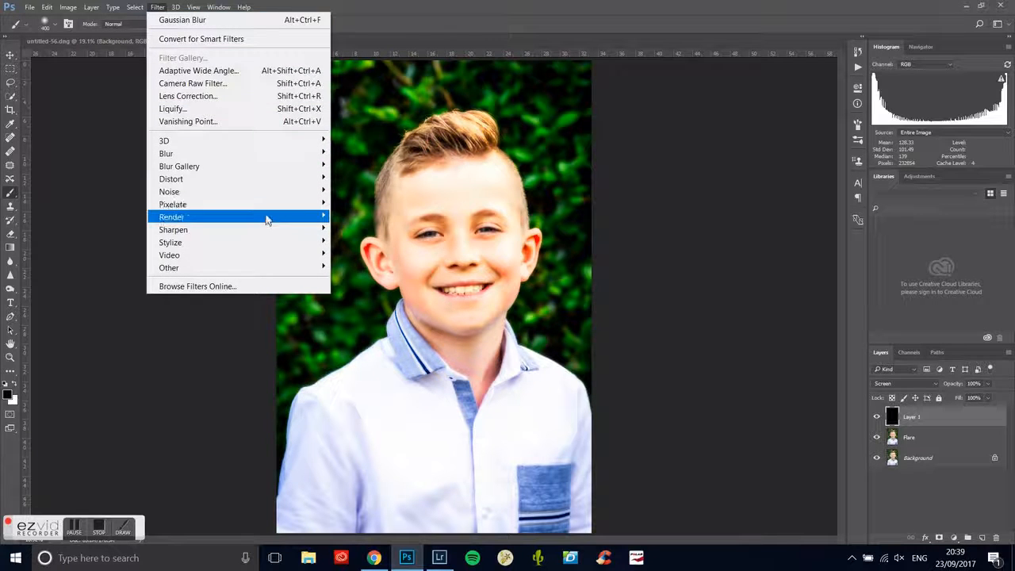
{"action": "mouse_move", "coordinate": [268, 221]}
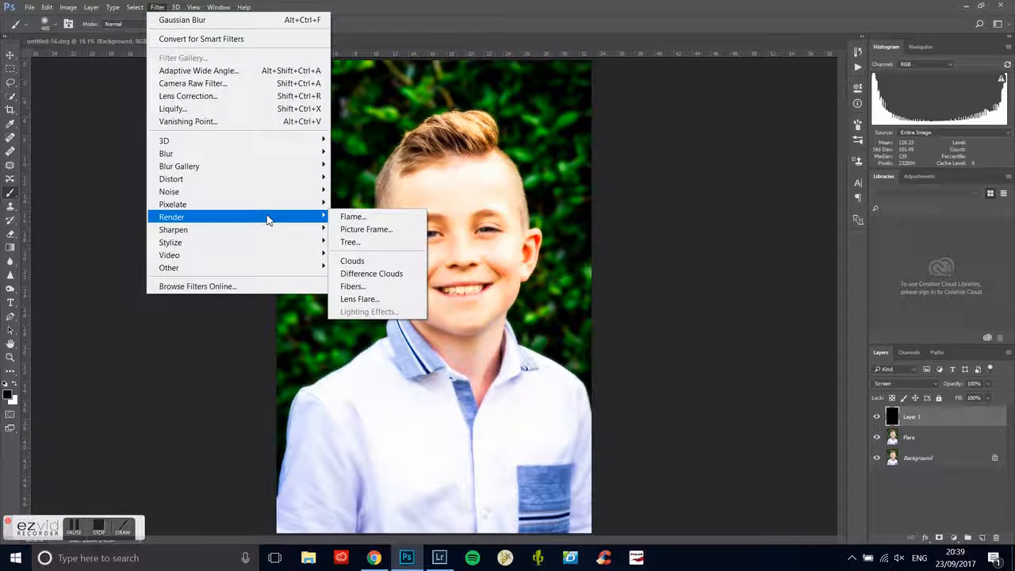
{"action": "left_click", "coordinate": [384, 305]}
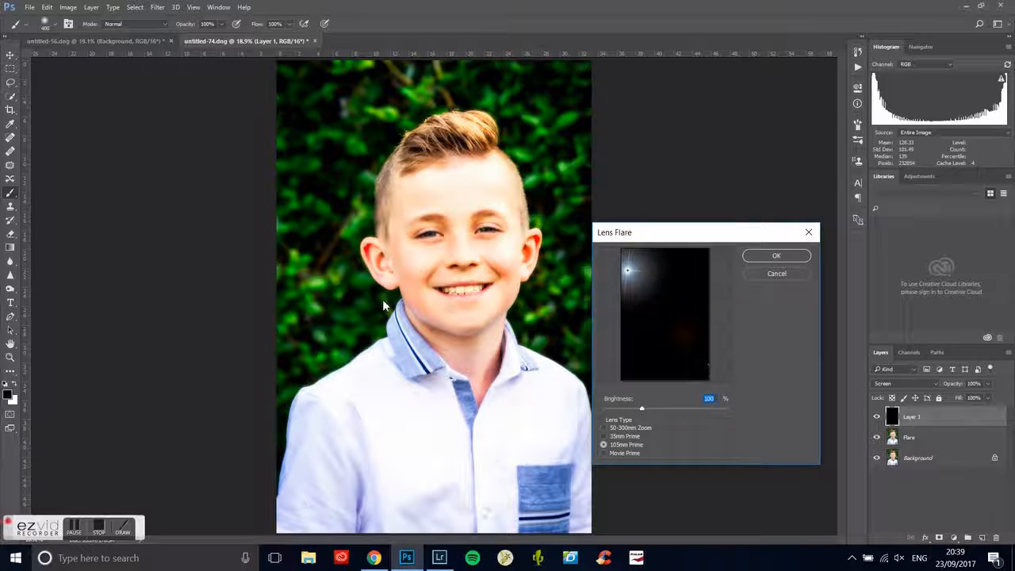
{"action": "left_click", "coordinate": [604, 427]}
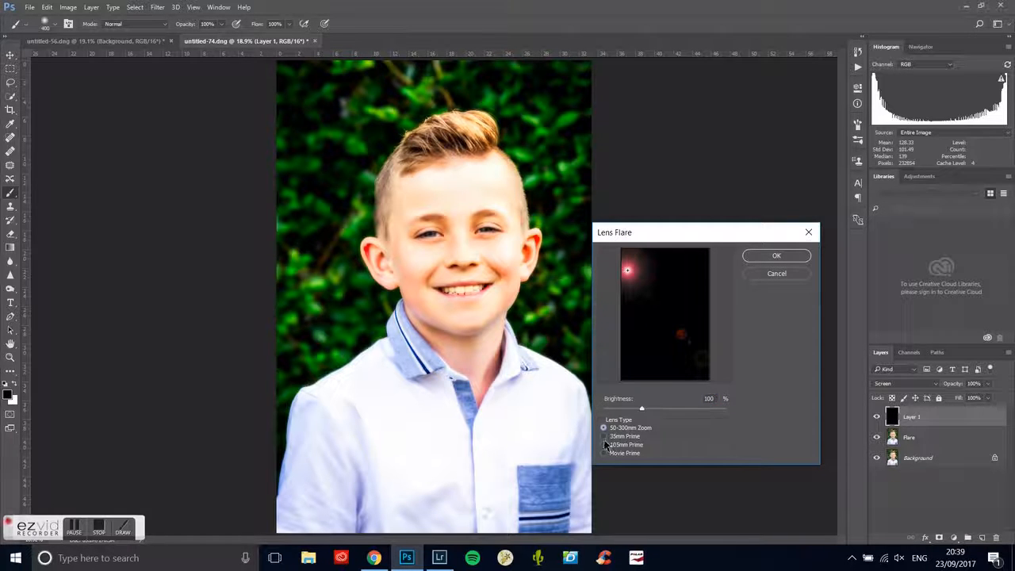
{"action": "left_click", "coordinate": [604, 437]}
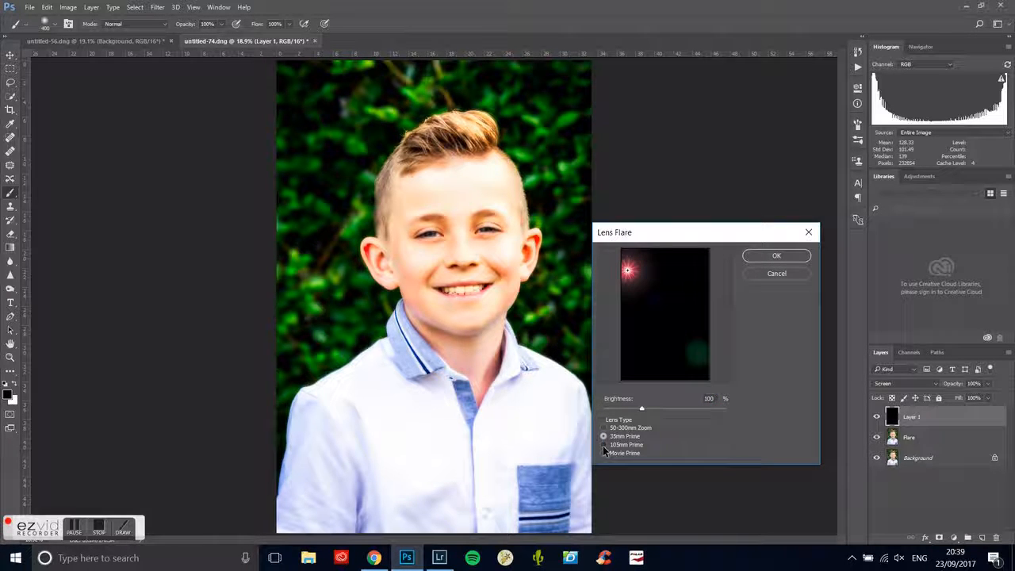
{"action": "left_click", "coordinate": [604, 446]}
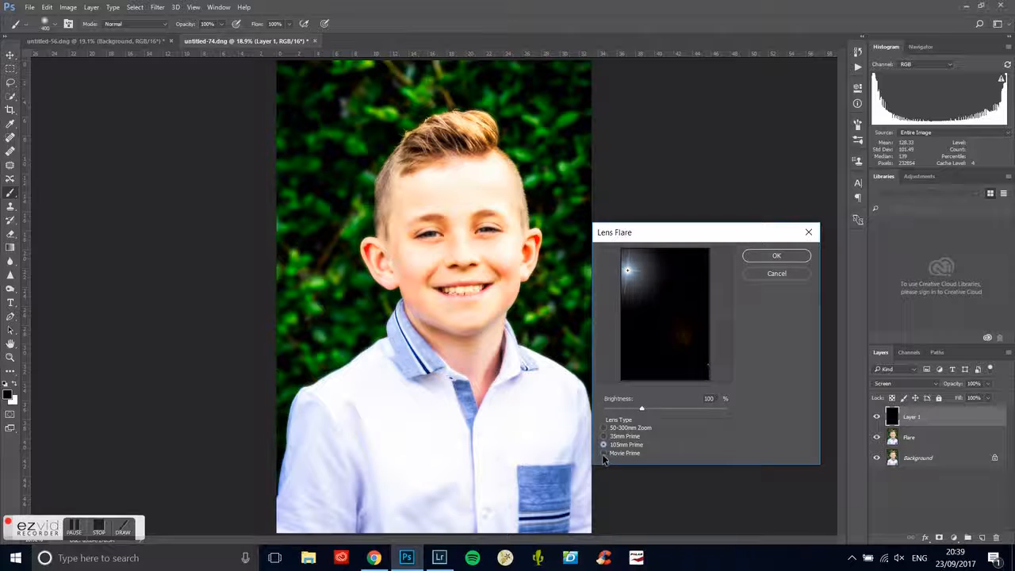
{"action": "left_click", "coordinate": [604, 454]}
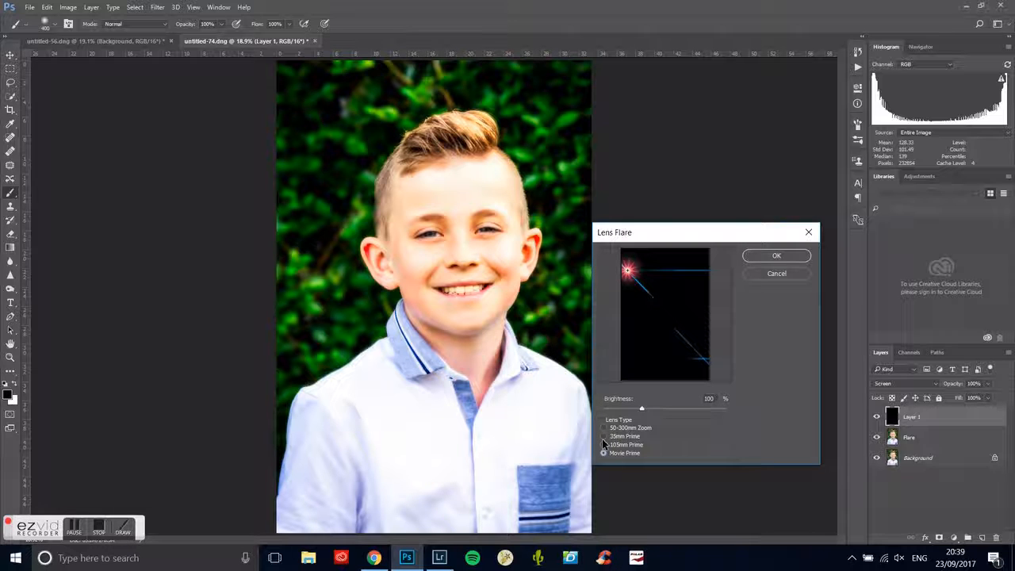
{"action": "left_click", "coordinate": [604, 445]}
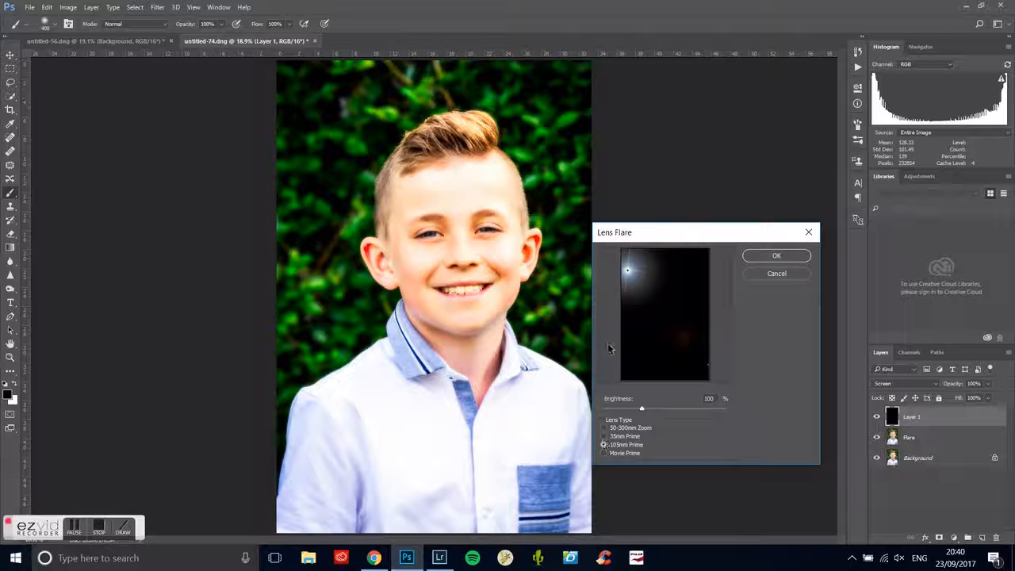
- Try several flare positions and fine-tune the brightness, place the flare slightly above and left of centre, and apply the filter
{"action": "left_click", "coordinate": [630, 266]}
{"action": "left_click_drag", "start_coordinate": [632, 270], "coordinate": [680, 274]}
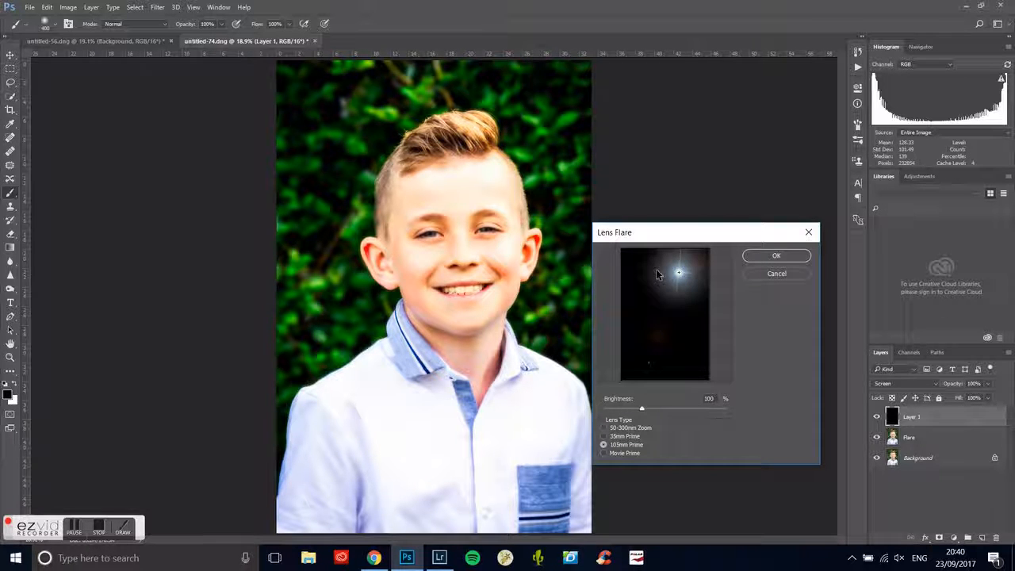
{"action": "left_click_drag", "start_coordinate": [665, 272], "coordinate": [644, 268]}
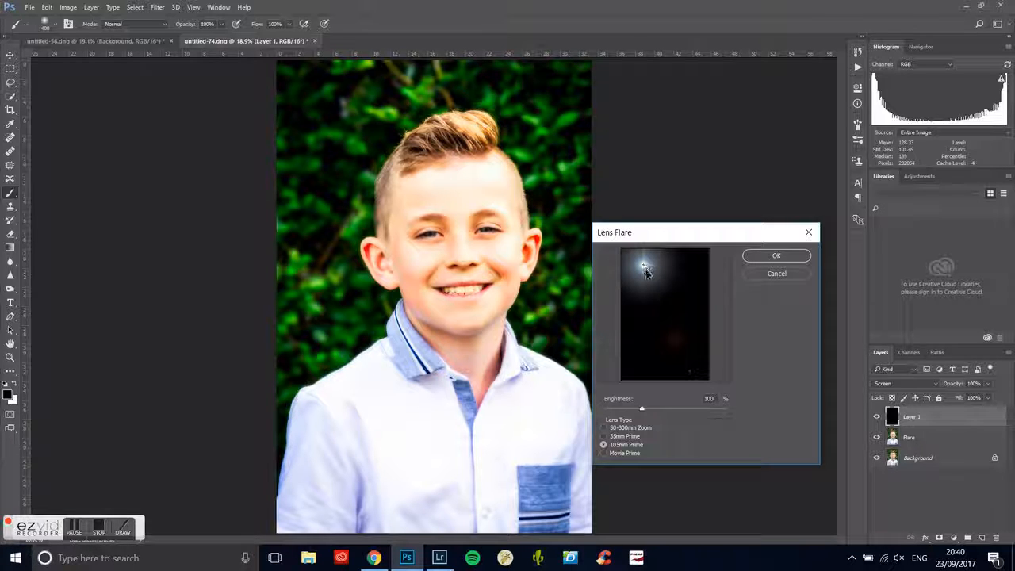
{"action": "left_click_drag", "start_coordinate": [682, 309], "coordinate": [639, 277]}
{"action": "left_click_drag", "start_coordinate": [637, 274], "coordinate": [637, 273]}
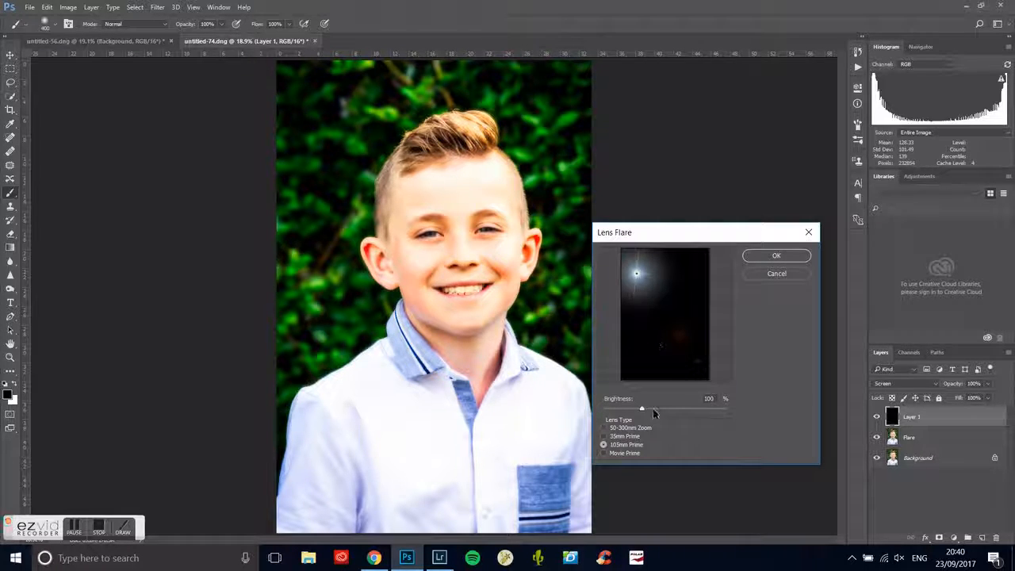
{"action": "mouse_move", "coordinate": [642, 411]}
{"action": "left_mouse_down"}
{"action": "mouse_move", "coordinate": [651, 411]}
{"action": "mouse_move", "coordinate": [641, 411]}
{"action": "left_mouse_up"}
{"action": "left_click_drag", "start_coordinate": [639, 273], "coordinate": [655, 301]}
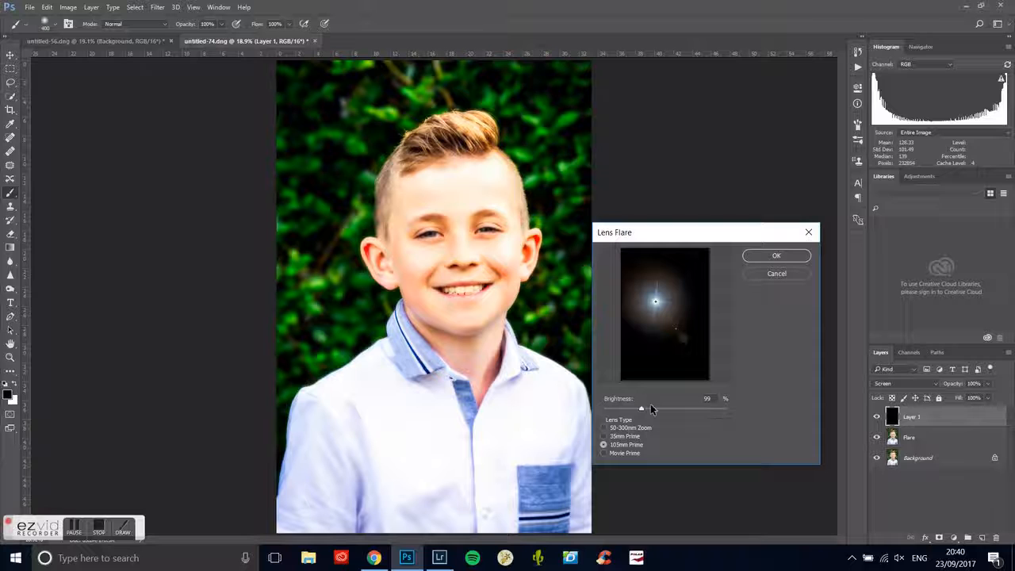
{"action": "left_click_drag", "start_coordinate": [642, 407], "coordinate": [643, 406]}
{"action": "left_click", "coordinate": [754, 256]}
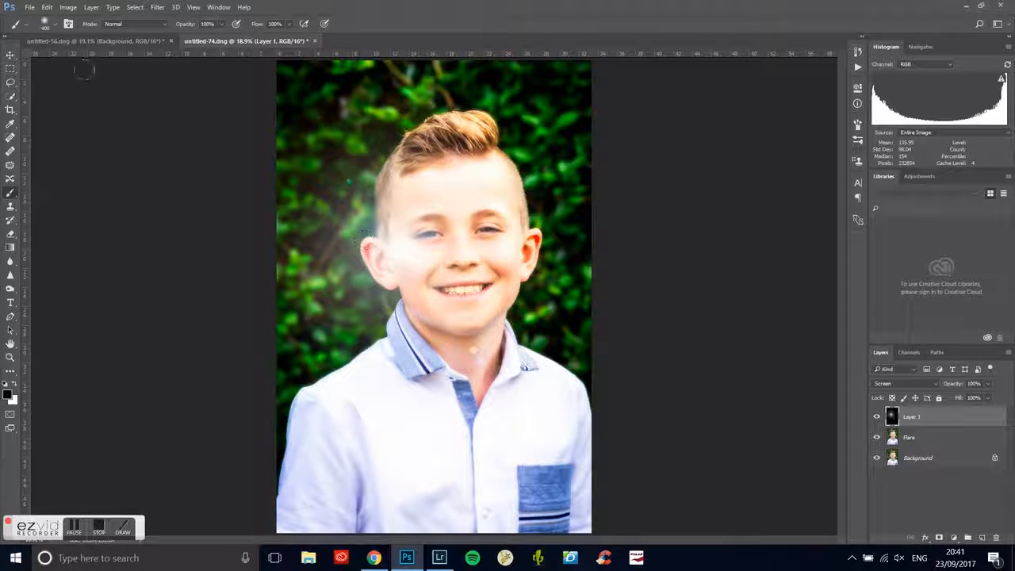
- Free-transform the flare layer, moving the flare to the background at the photo's upper left and scaling it to 133.71% width and 116.21% height
{"action": "left_click", "coordinate": [46, 8]}
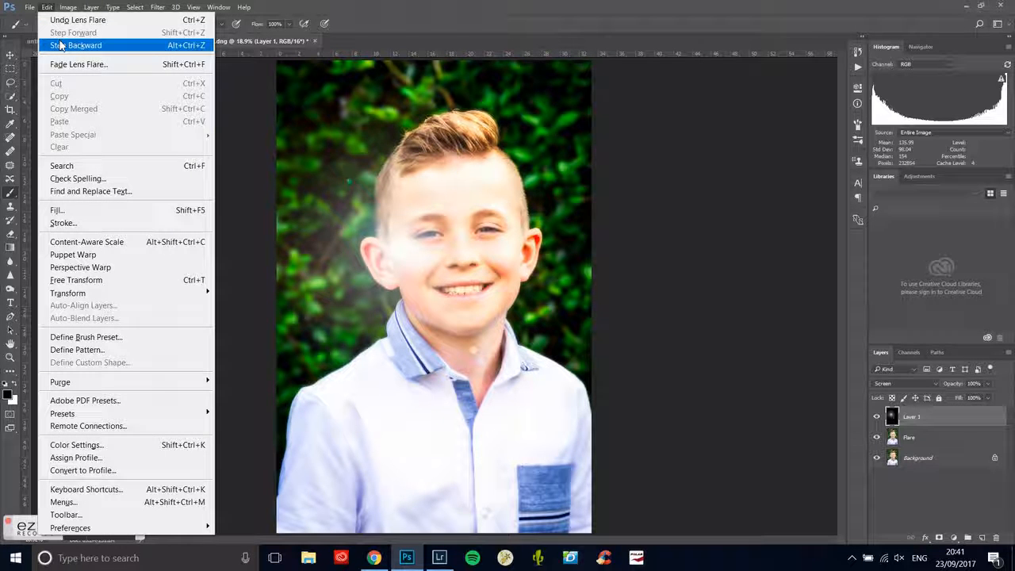
{"action": "left_click", "coordinate": [132, 282]}
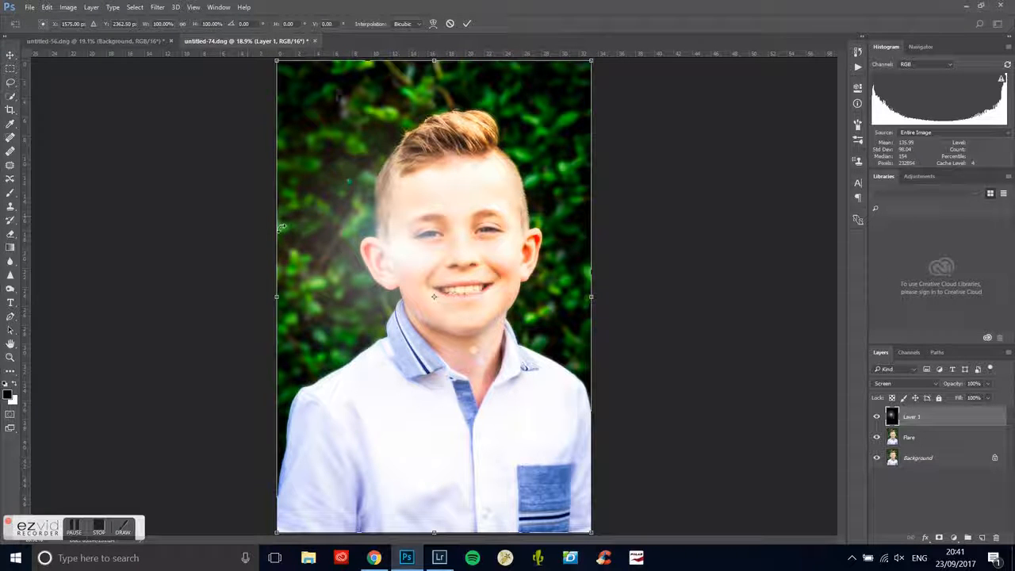
{"action": "left_click_drag", "start_coordinate": [514, 297], "coordinate": [439, 167]}
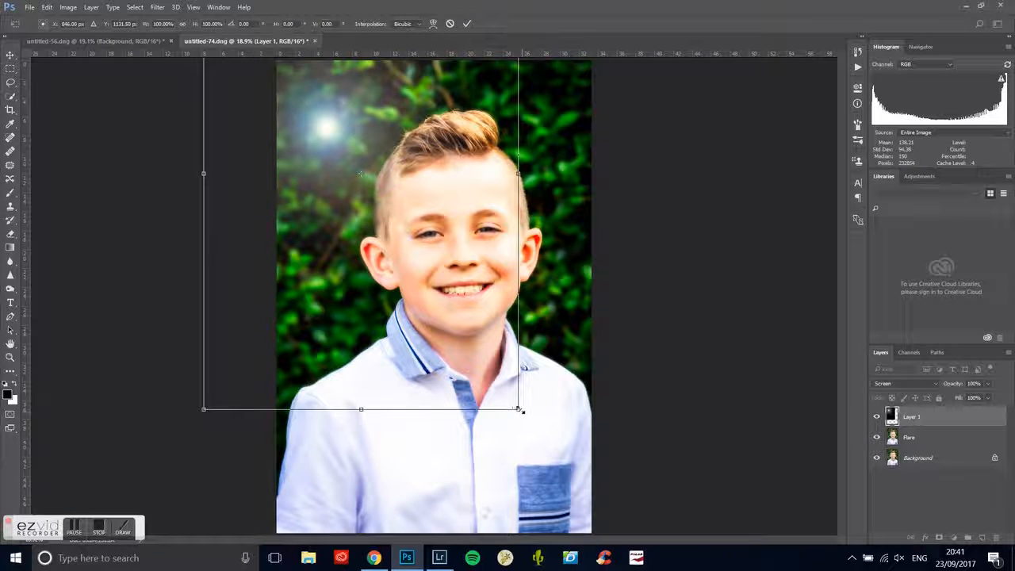
{"action": "left_click_drag", "start_coordinate": [519, 409], "coordinate": [626, 485]}
{"action": "left_click_drag", "start_coordinate": [559, 439], "coordinate": [531, 406]}
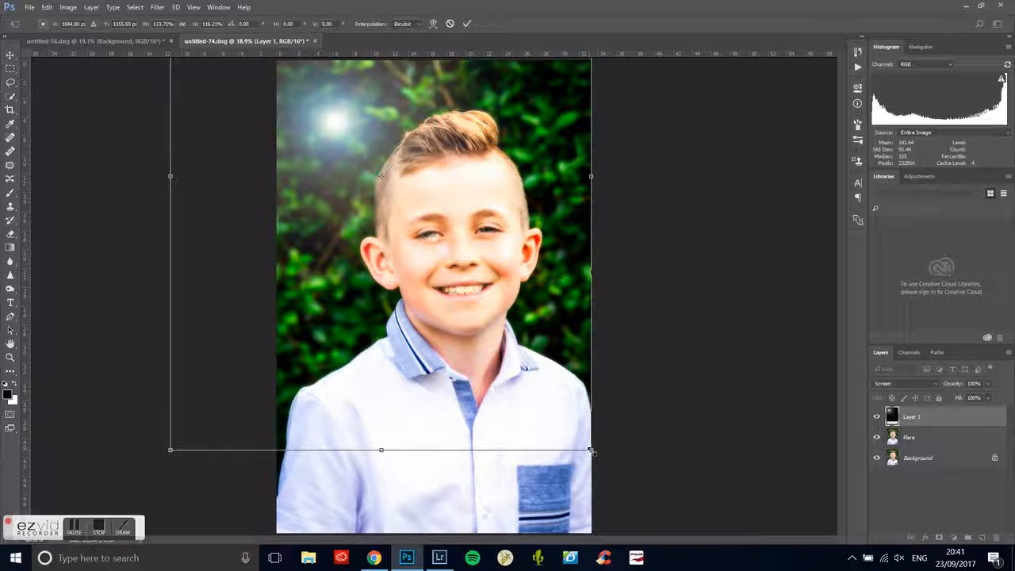
- Set the transform's reference point at the flare's bright centre, rotate the layer 13 degrees around it and commit the transform
{"action": "left_click_drag", "start_coordinate": [381, 176], "coordinate": [334, 121]}
{"action": "left_click_drag", "start_coordinate": [603, 458], "coordinate": [524, 516]}
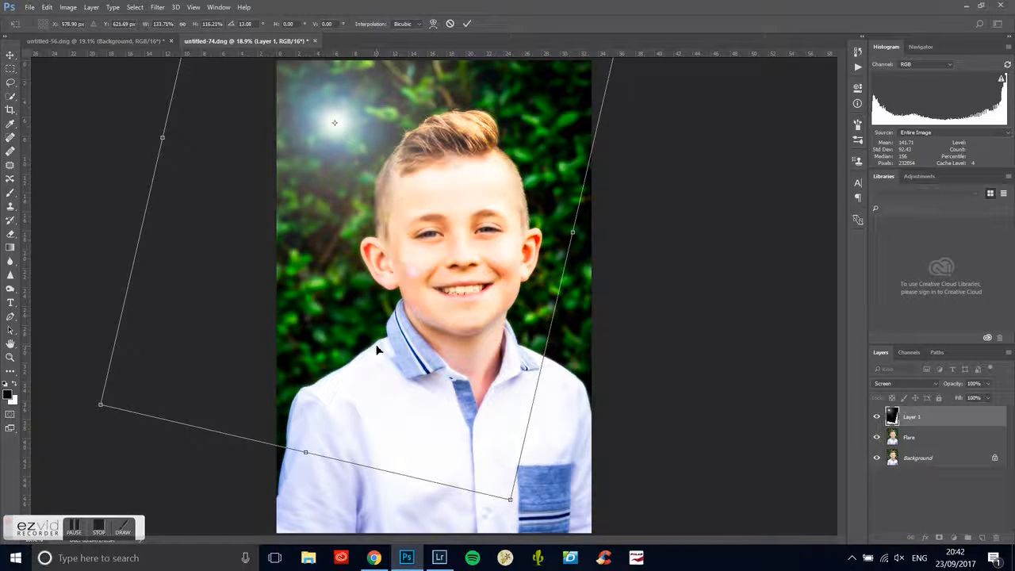
{"action": "key", "text": "Return"}
- Try adjusting the flare layer's opacity, keep it at 100%, and add a white layer mask to that layer
{"action": "key", "text": "b"}
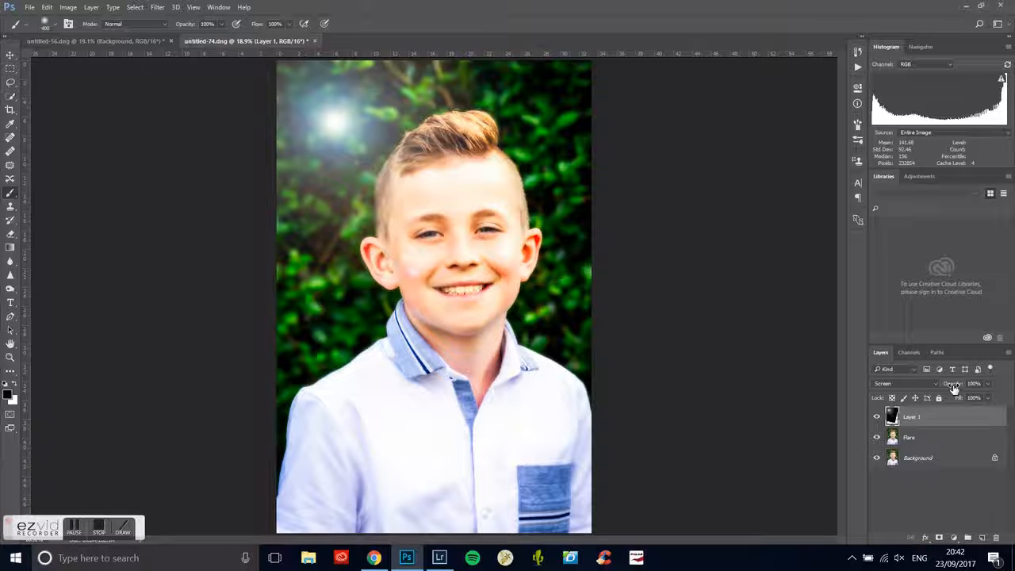
{"action": "mouse_move", "coordinate": [955, 386]}
{"action": "left_mouse_down"}
{"action": "mouse_move", "coordinate": [935, 388]}
{"action": "mouse_move", "coordinate": [965, 394]}
{"action": "left_mouse_up"}
{"action": "left_click", "coordinate": [940, 538]}
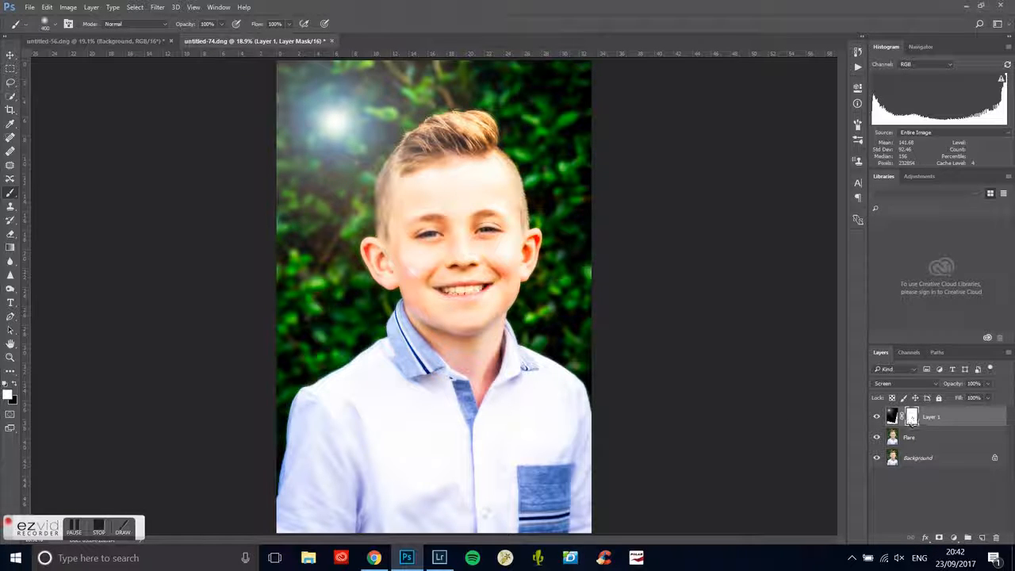
- Brush black on the flare layer's mask over the boy's cheek and the nearby background, and paint white to restore the hidden flare
{"action": "left_click", "coordinate": [14, 384]}
{"action": "mouse_move", "coordinate": [407, 282]}
{"action": "left_mouse_down"}
{"action": "mouse_move", "coordinate": [417, 265]}
{"action": "mouse_move", "coordinate": [403, 245]}
{"action": "mouse_move", "coordinate": [413, 253]}
{"action": "mouse_move", "coordinate": [400, 259]}
{"action": "left_mouse_up"}
{"action": "left_click", "coordinate": [14, 383]}
{"action": "left_click", "coordinate": [14, 385]}
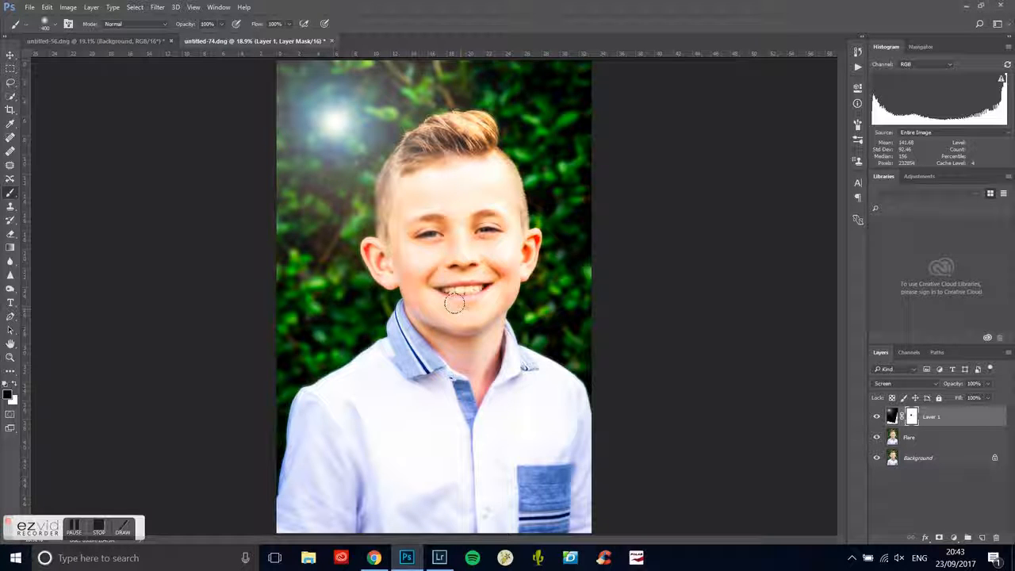
{"action": "mouse_move", "coordinate": [389, 237]}
{"action": "left_mouse_down"}
{"action": "mouse_move", "coordinate": [372, 190]}
{"action": "mouse_move", "coordinate": [353, 208]}
{"action": "mouse_move", "coordinate": [365, 226]}
{"action": "left_mouse_up"}
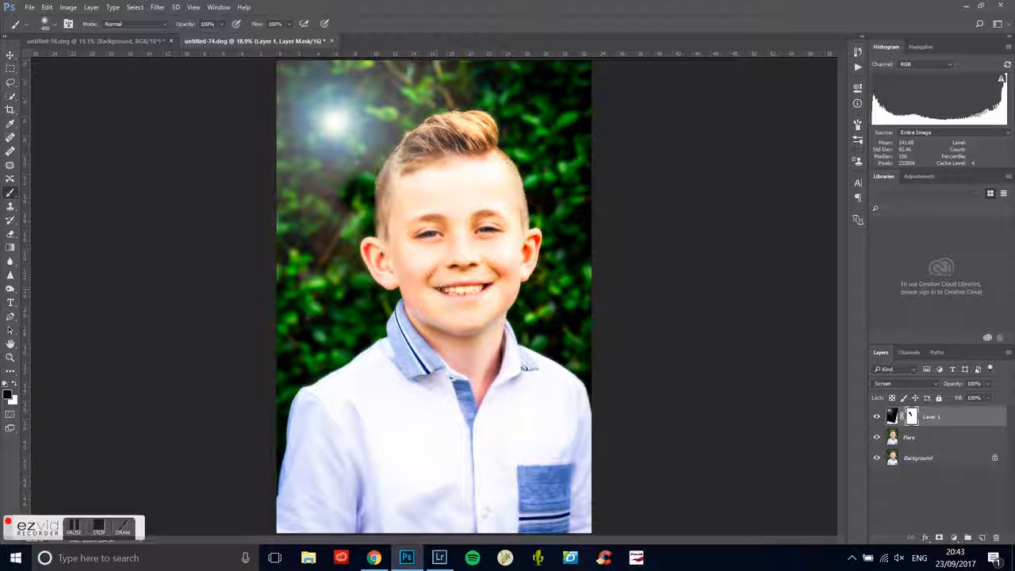
{"action": "left_click", "coordinate": [14, 385]}
{"action": "mouse_move", "coordinate": [346, 179]}
{"action": "left_mouse_down"}
{"action": "mouse_move", "coordinate": [371, 195]}
{"action": "mouse_move", "coordinate": [373, 226]}
{"action": "left_mouse_up"}
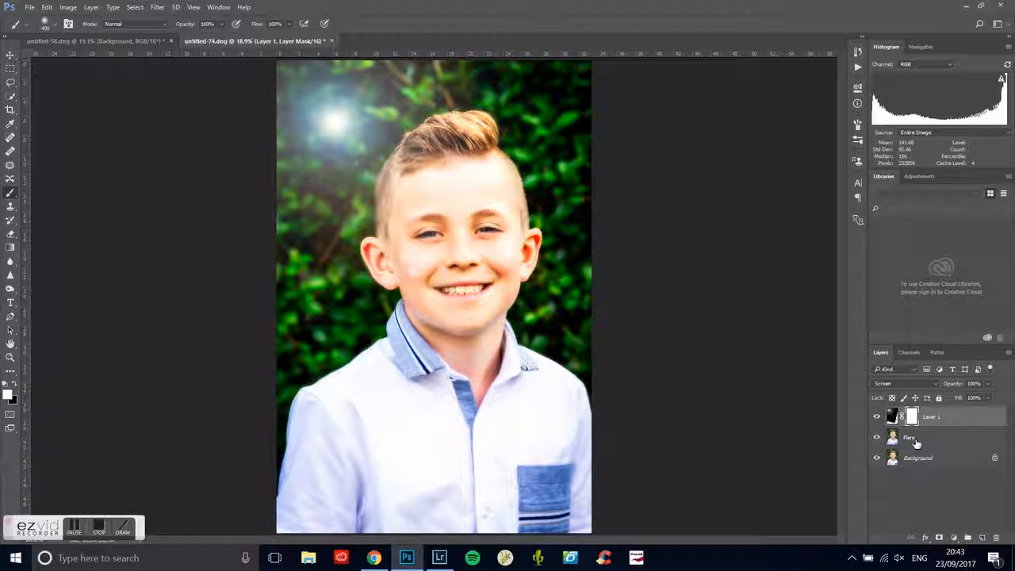
- Group Layer 1 and Flare in Pass Through mode at 100% opacity, and compare the photo with the group hidden and shown
{"action": "left_click", "coordinate": [916, 443], "text": "shift"}
{"action": "right_click", "coordinate": [915, 438]}
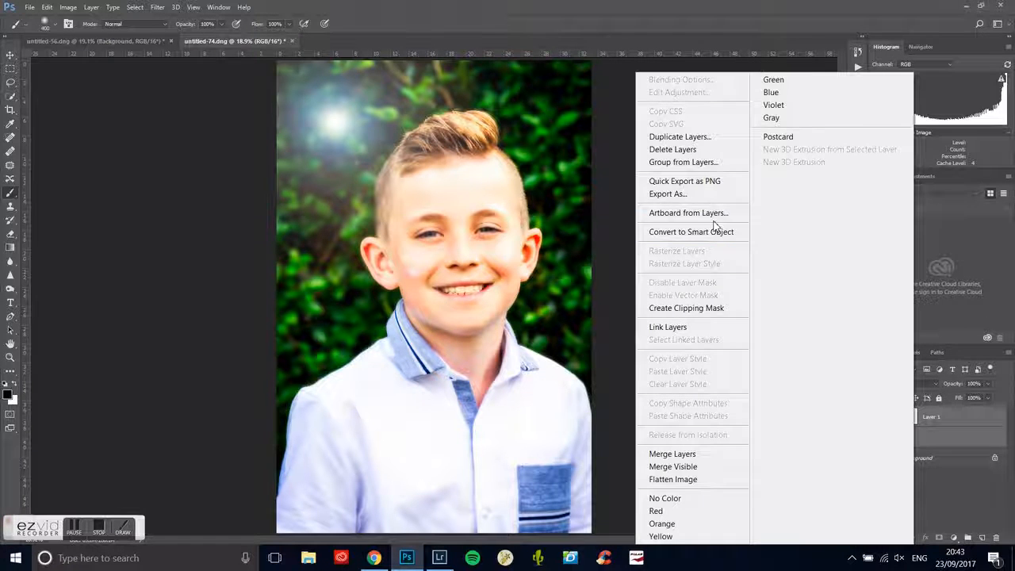
{"action": "left_click", "coordinate": [680, 162]}
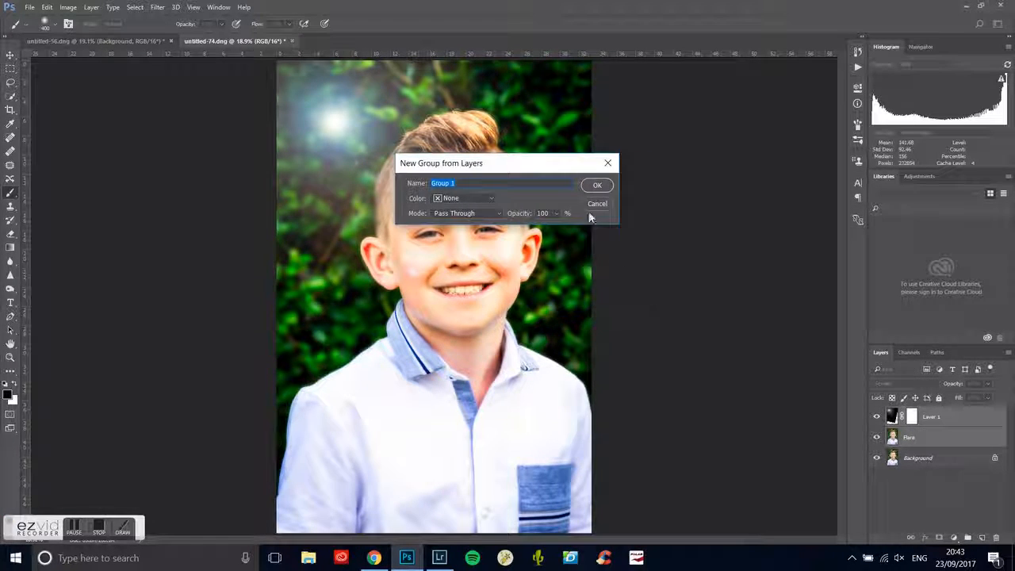
{"action": "left_click", "coordinate": [587, 188]}
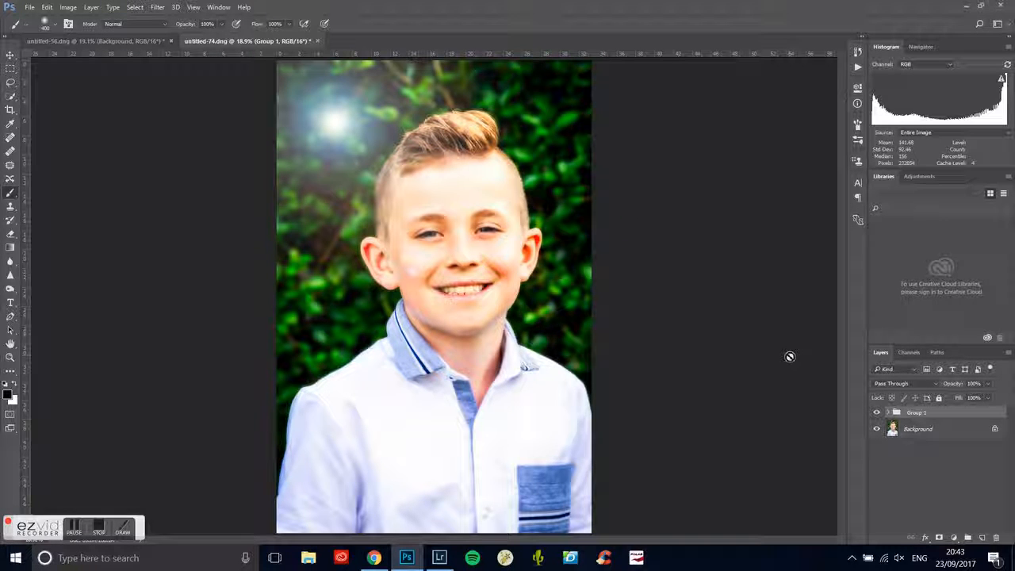
{"action": "left_click", "coordinate": [876, 413]}
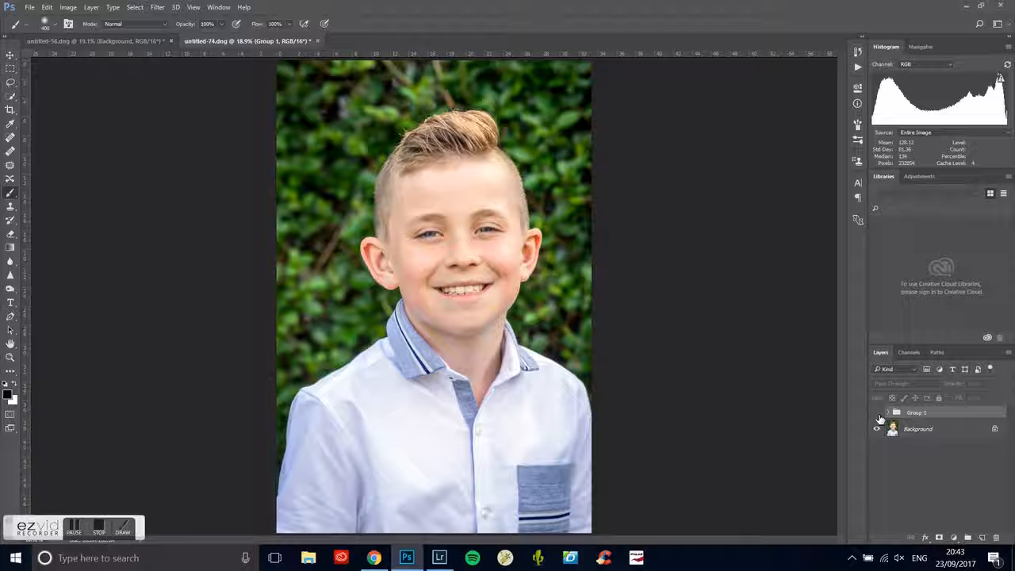
{"action": "left_click", "coordinate": [878, 414]}
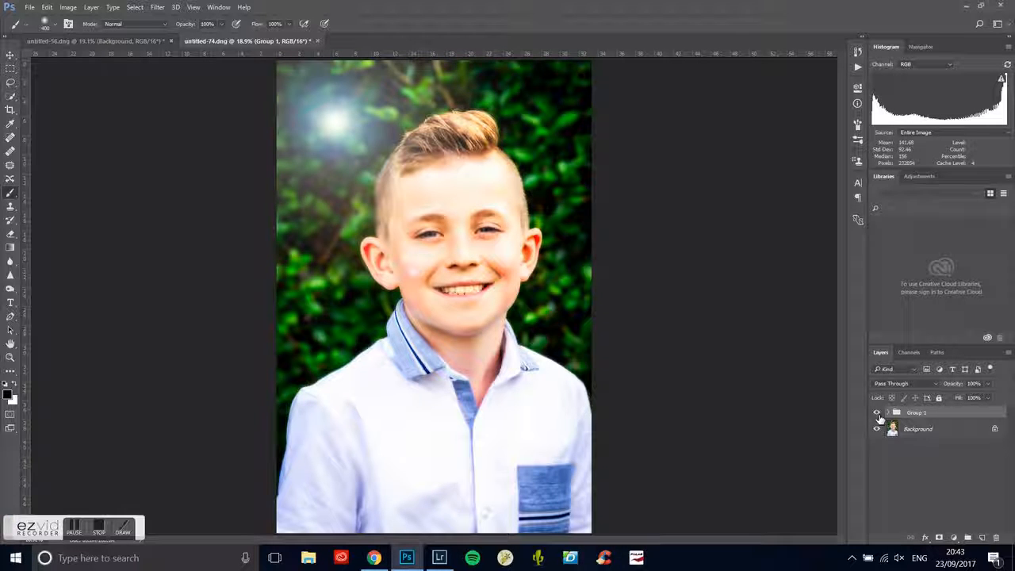